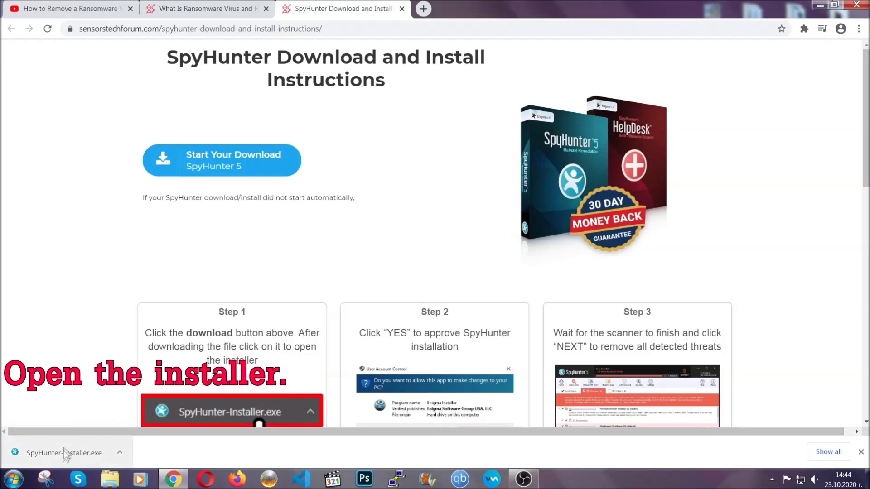
# - Launch the downloaded SpyHunter-Installer.exe and choose English as the installer language
pyautogui.click(63, 454)
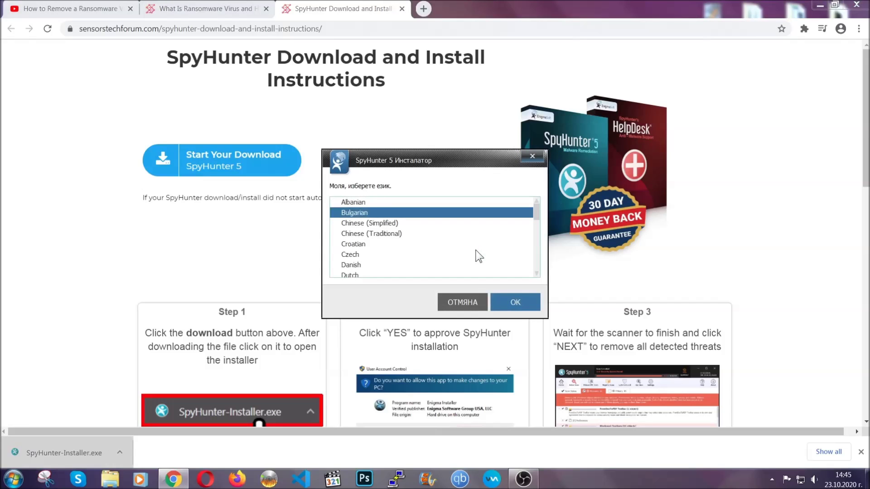
pyautogui.scroll(-1, 447, 249)
pyautogui.click(408, 248)
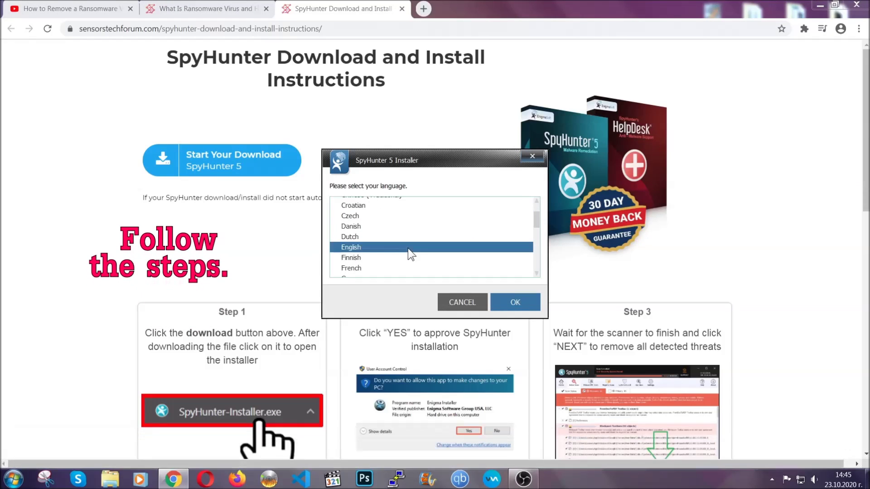
pyautogui.click(505, 301)
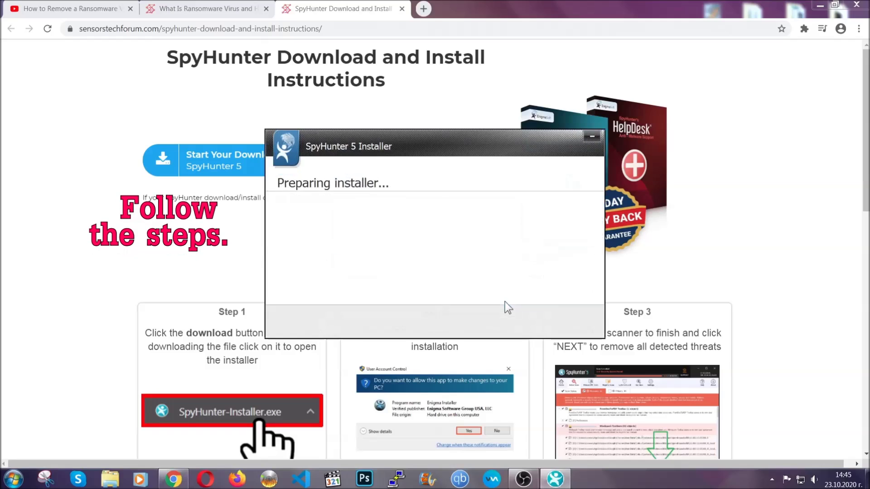
# - Accept the EULA and Privacy Policy, install SpyHunter 5 and finish the setup
pyautogui.click(526, 314)
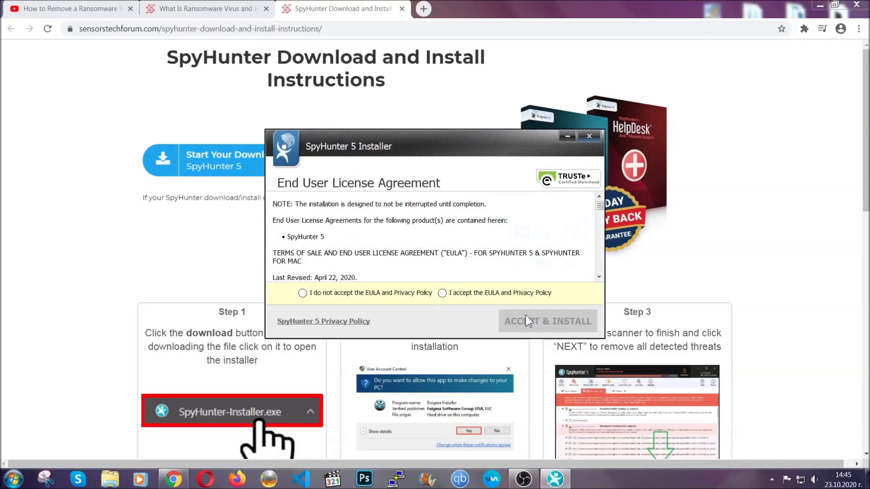
pyautogui.click(498, 293)
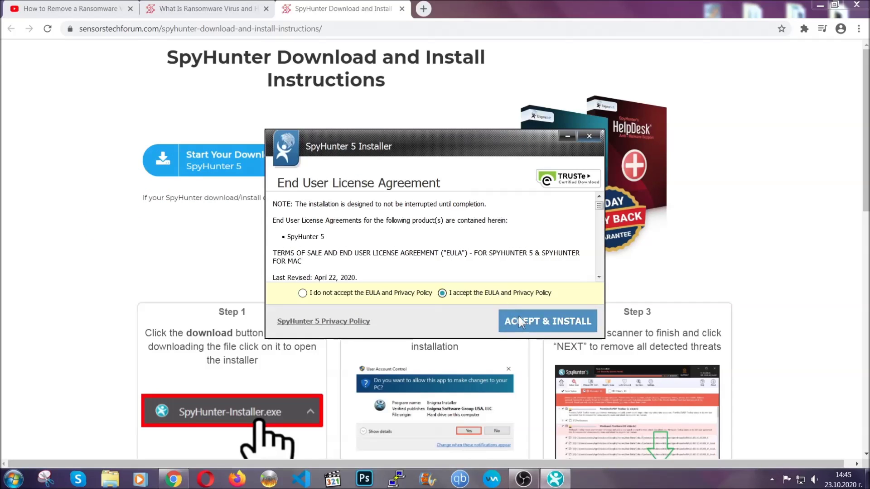
pyautogui.click(518, 321)
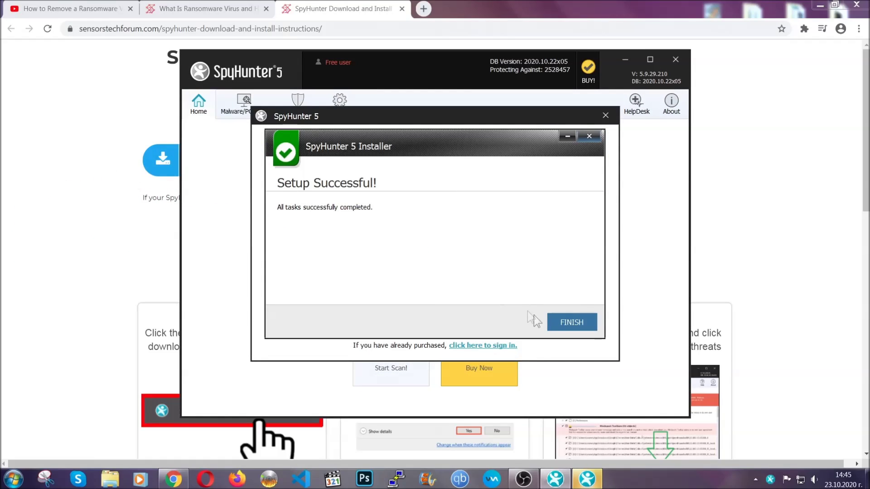
pyautogui.click(556, 323)
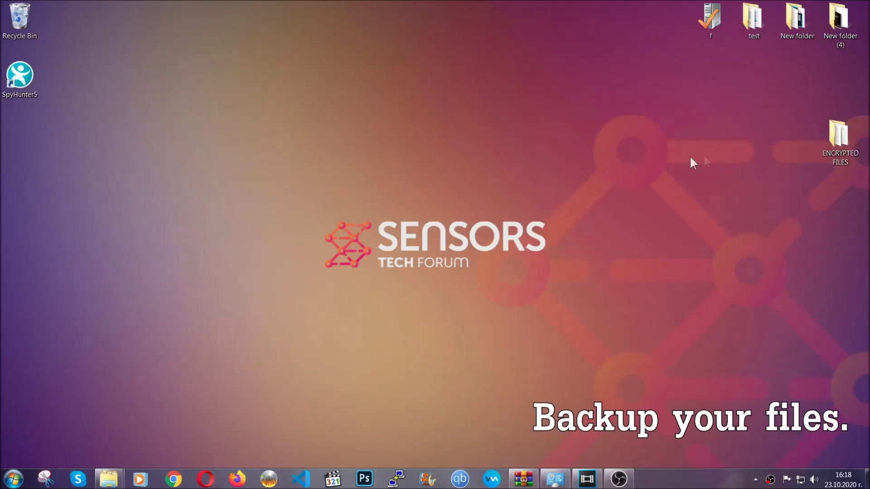
# - Copy all the .efji files in the desktop's ENCRYPTED FILES folder and minimize the folder window
pyautogui.doubleClick(833, 139)
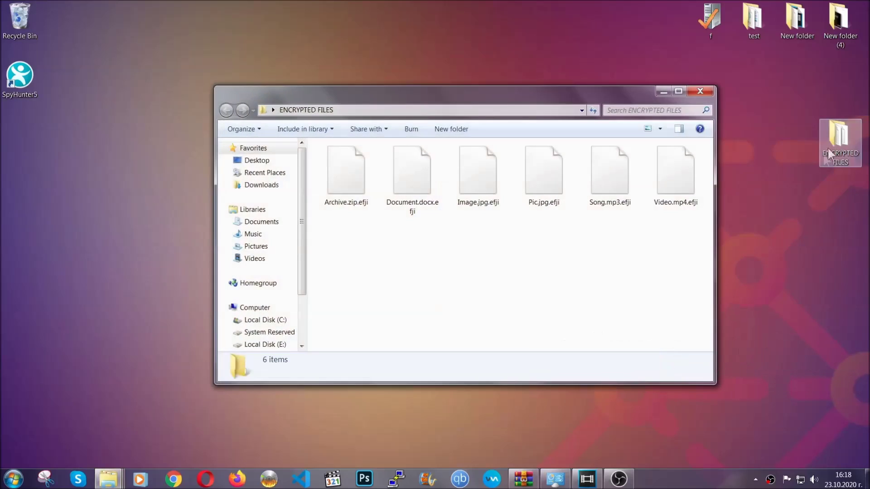
pyautogui.moveTo(325, 225); pyautogui.dragTo(679, 161)
pyautogui.rightClick(679, 162)
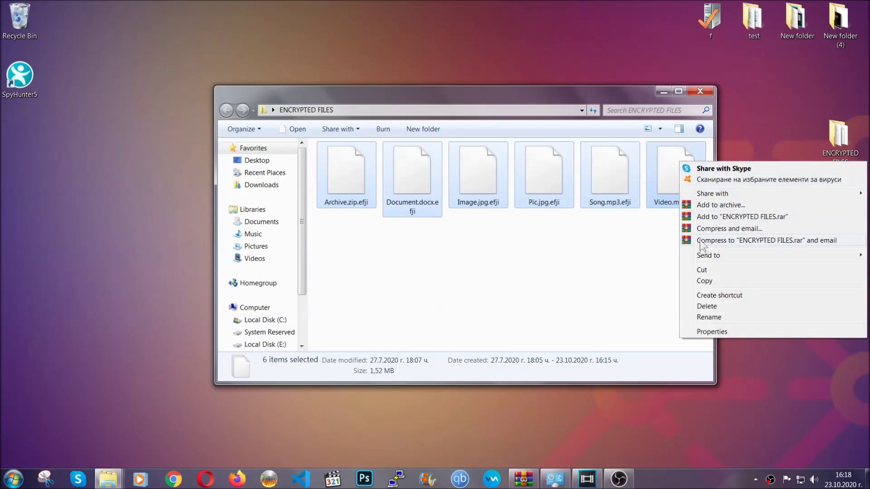
pyautogui.click(705, 282)
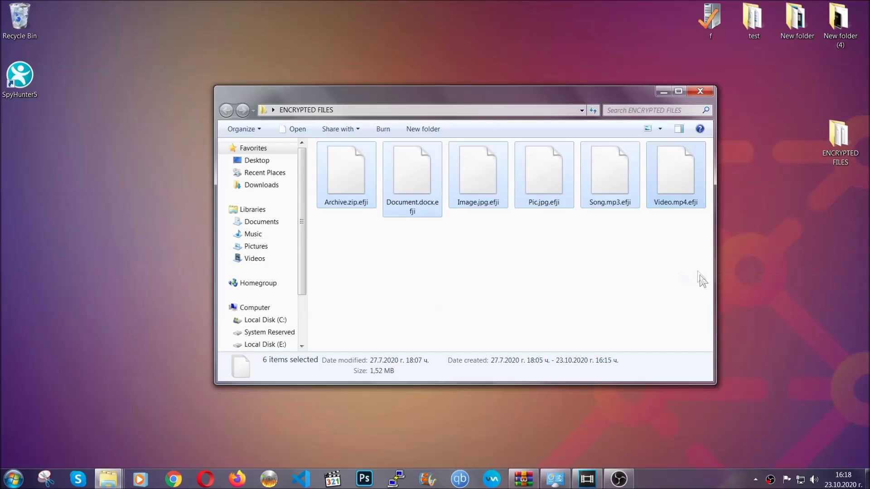
pyautogui.click(664, 91)
# - Paste the copied files onto FLASH DRIVE (H:) as a backup and close the drive's window
pyautogui.click(12, 477)
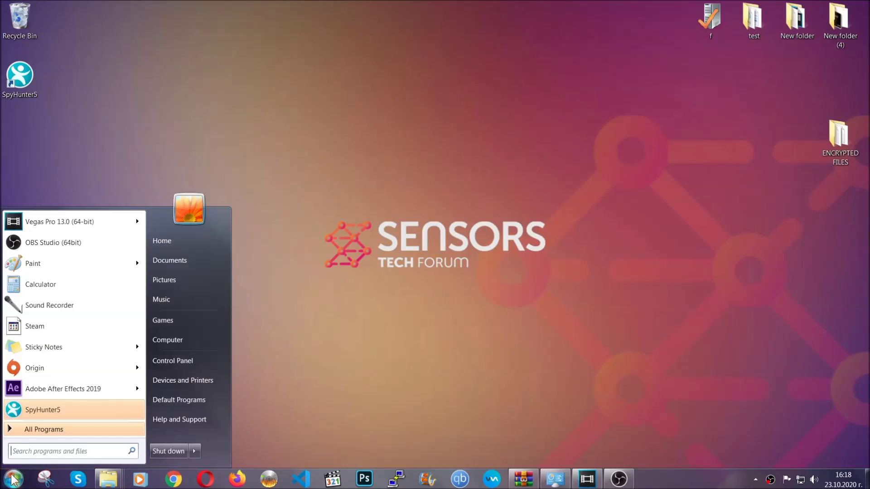
pyautogui.click(166, 337)
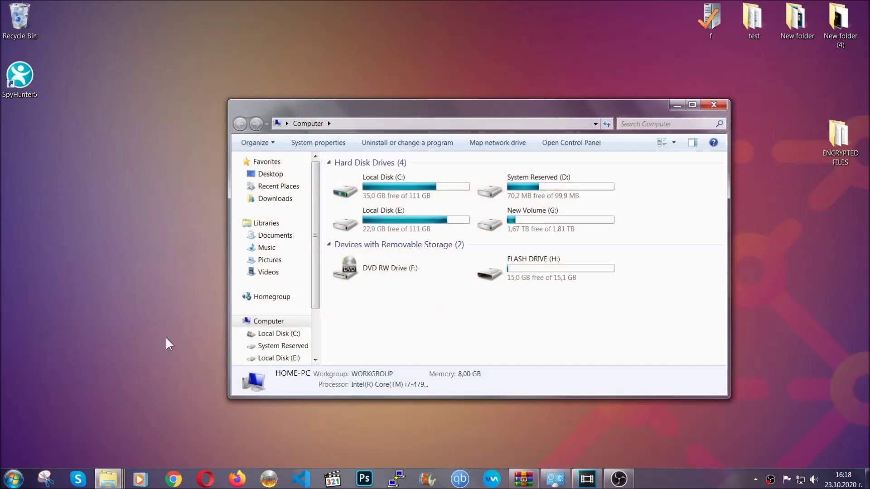
pyautogui.doubleClick(548, 265)
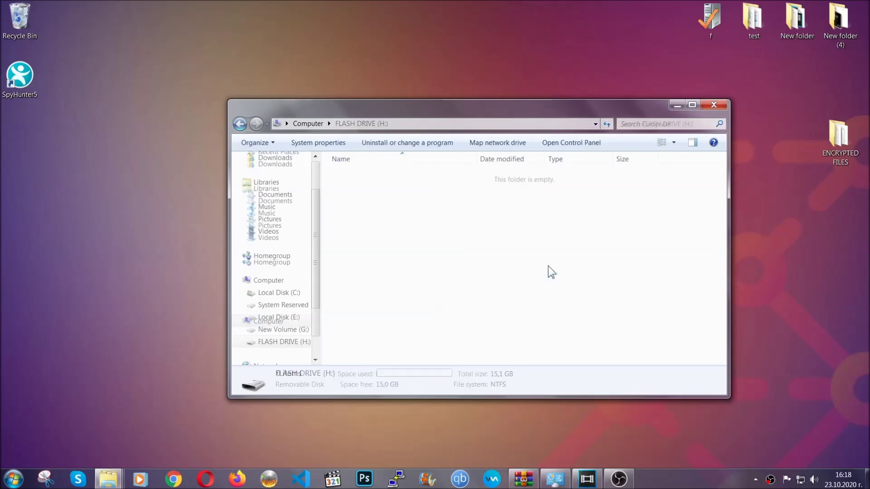
pyautogui.rightClick(375, 202)
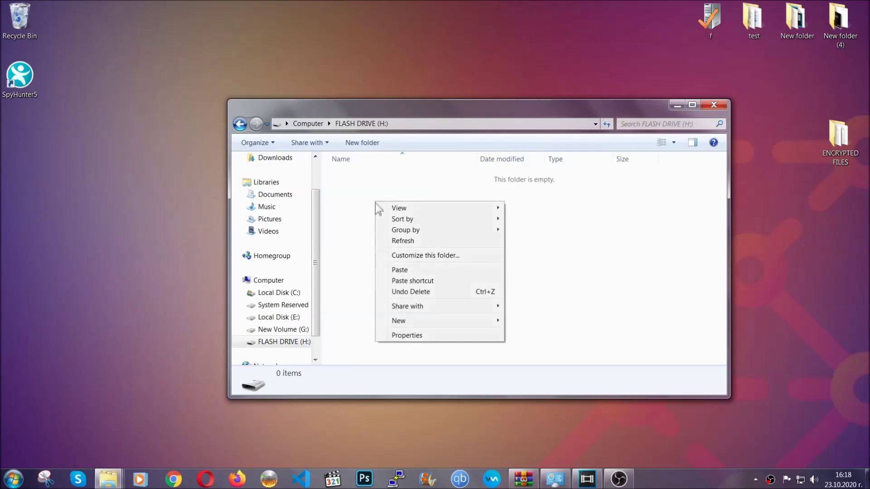
pyautogui.click(396, 270)
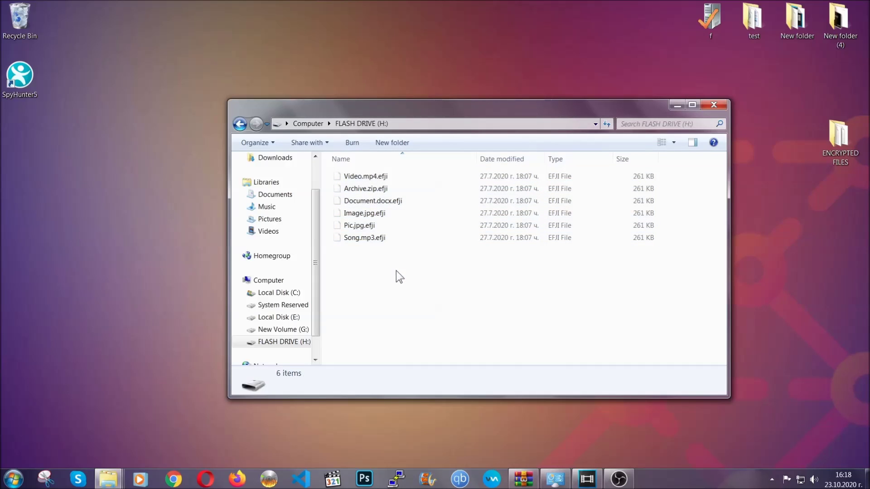
pyautogui.click(714, 105)
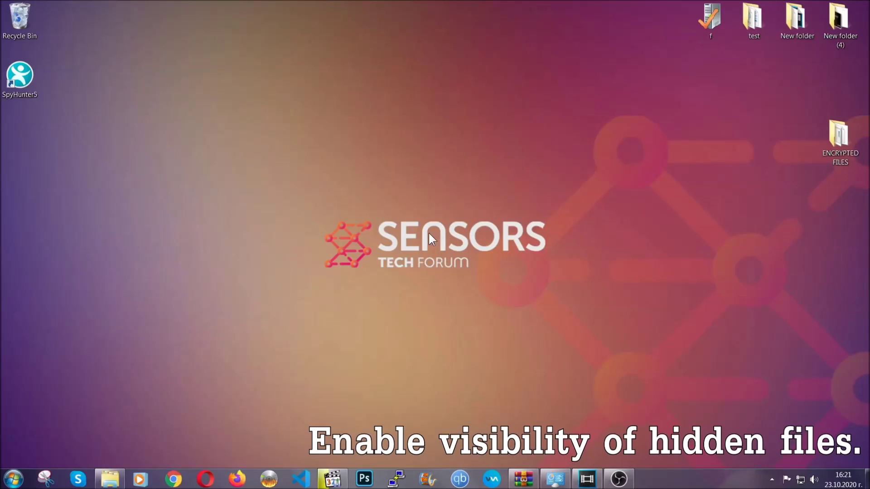
# - Search the system for "show hidden files and folders" and open that Control Panel setting
pyautogui.click(12, 479)
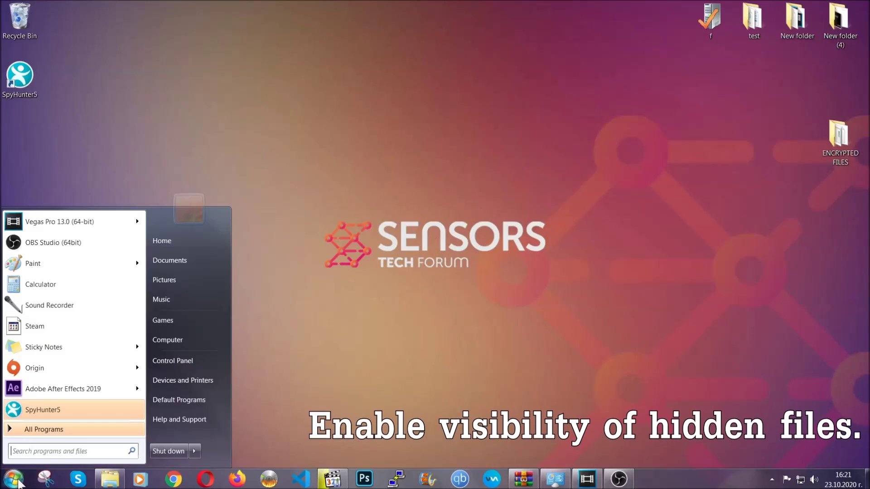
pyautogui.click(36, 451)
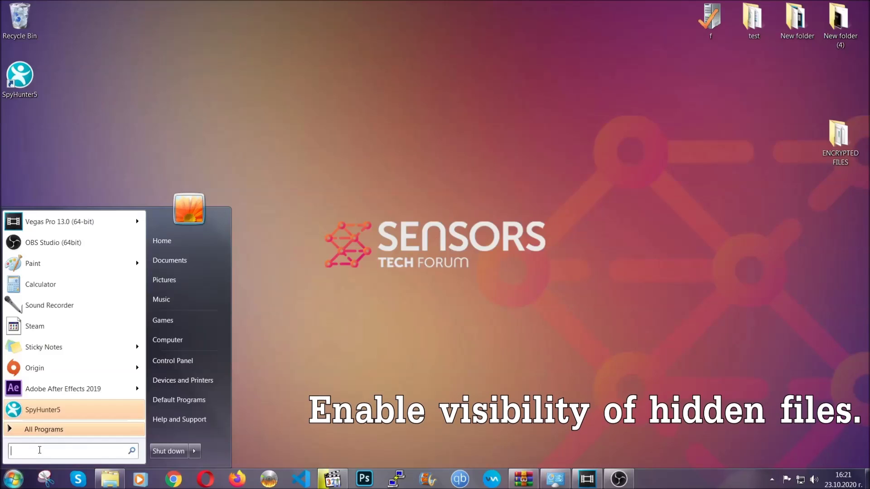
pyautogui.write('showh')
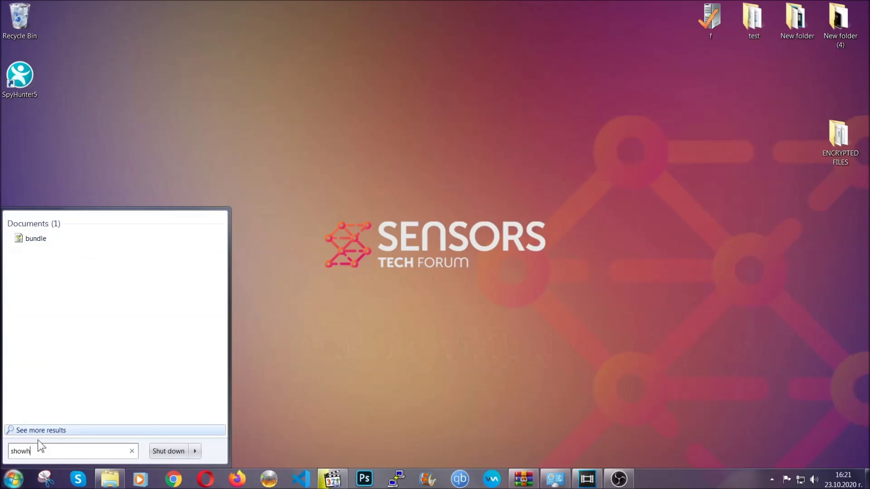
pyautogui.press('BackSpace')
pyautogui.write('hid')
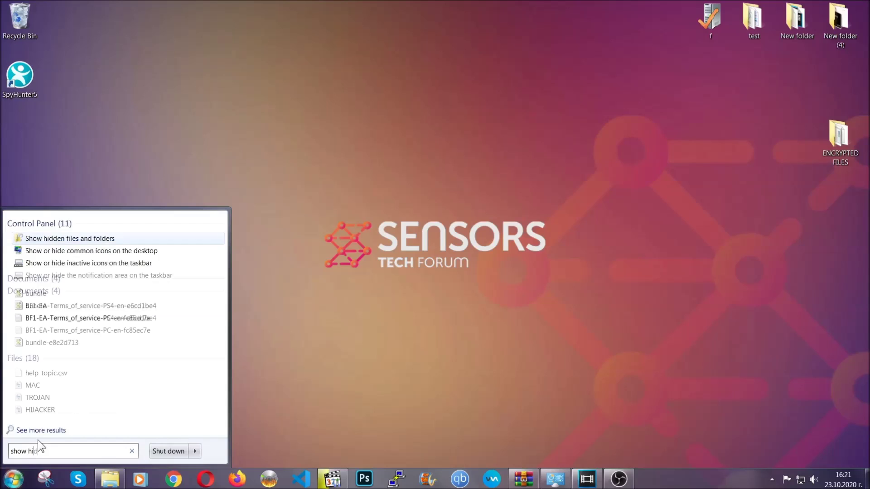
pyautogui.write('den files and folders')
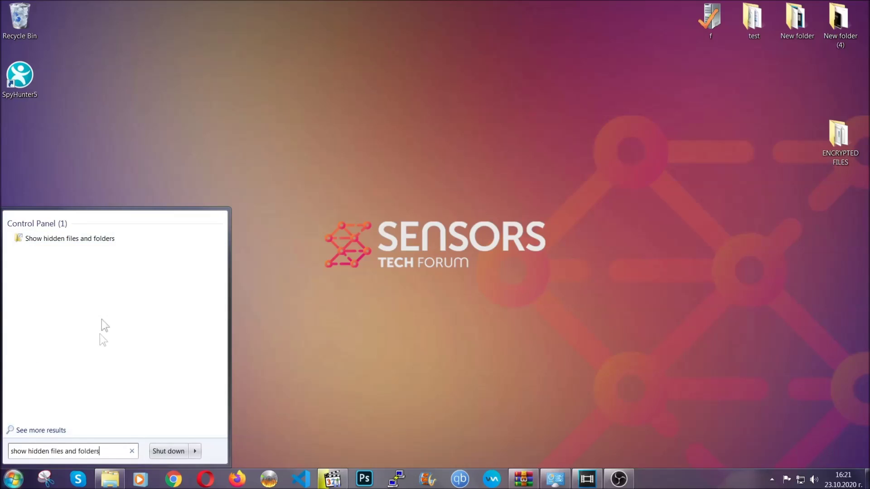
pyautogui.click(103, 240)
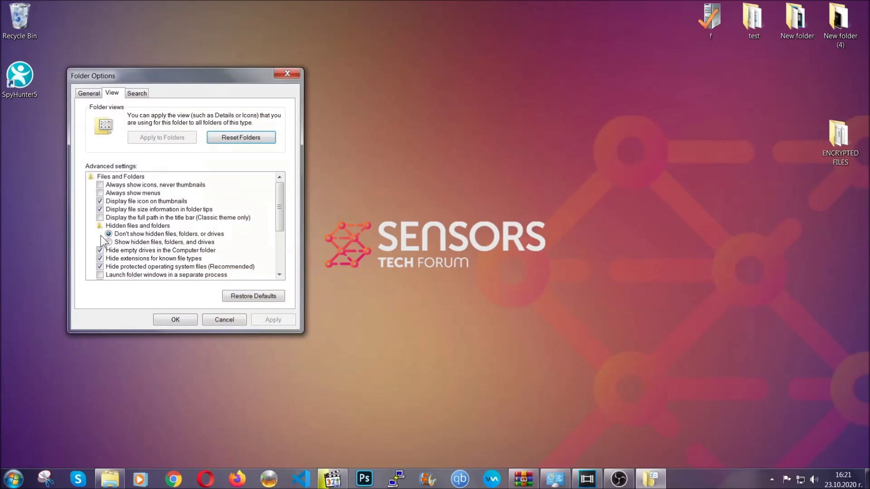
# - Enable "Show hidden files, folders, and drives", apply the change and close Folder Options
pyautogui.click(126, 243)
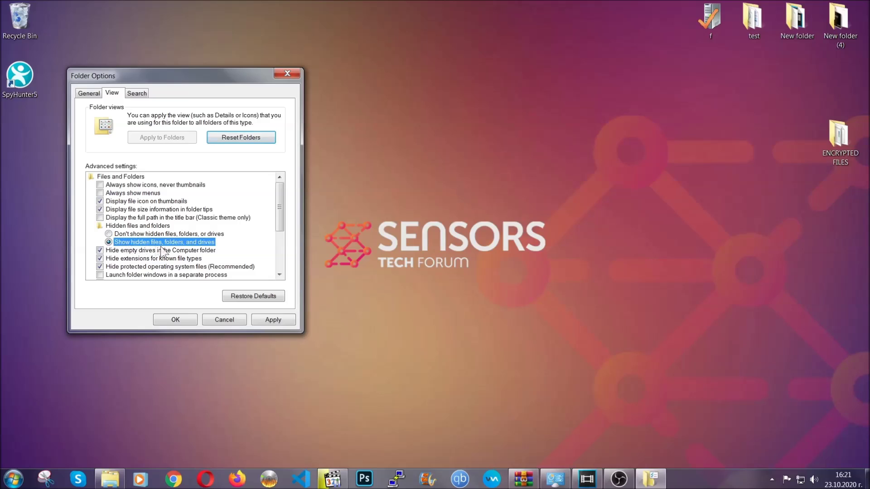
pyautogui.click(270, 321)
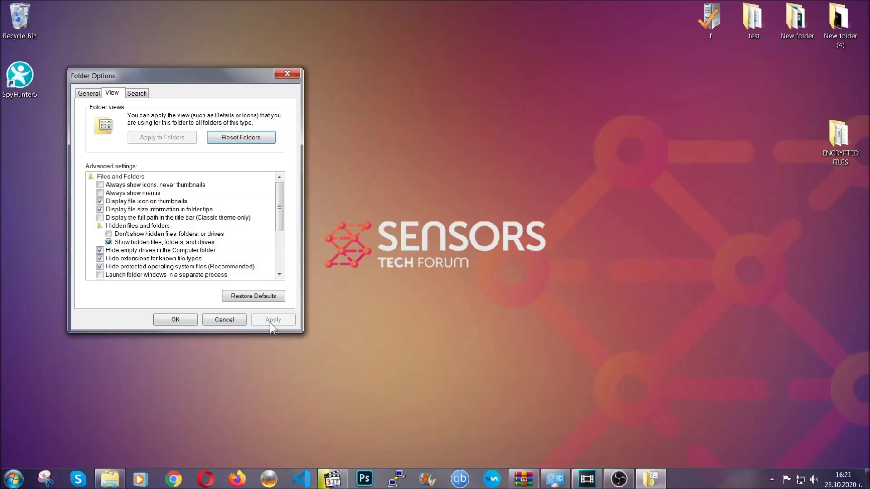
pyautogui.click(174, 320)
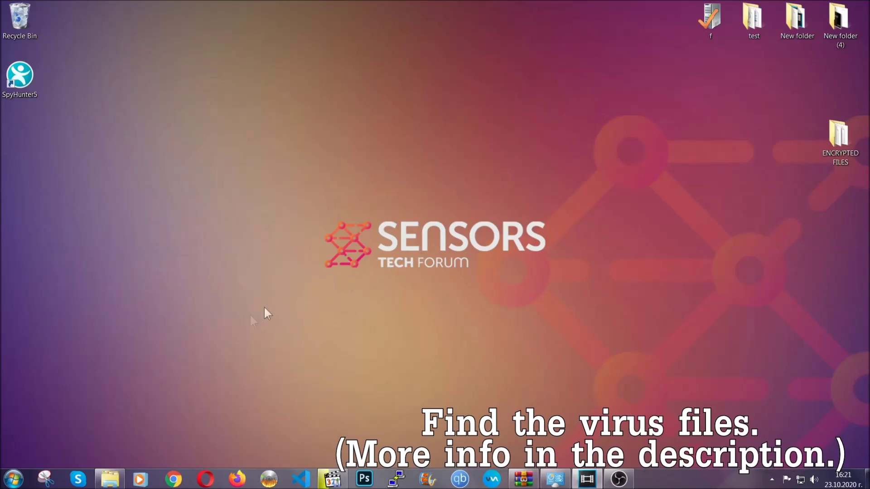
# - Search the whole computer for "fileextension:exe Example Virus Name"
pyautogui.press('super')
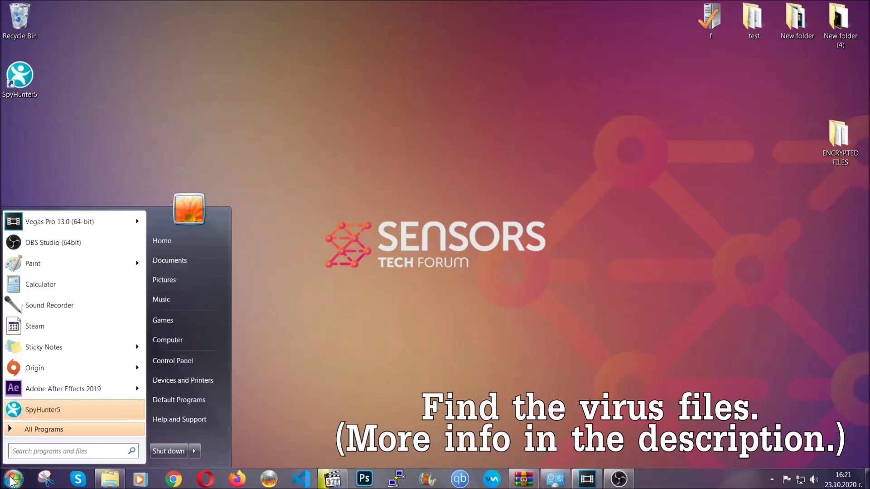
pyautogui.click(180, 340)
pyautogui.moveTo(475, 159); pyautogui.dragTo(415, 116)
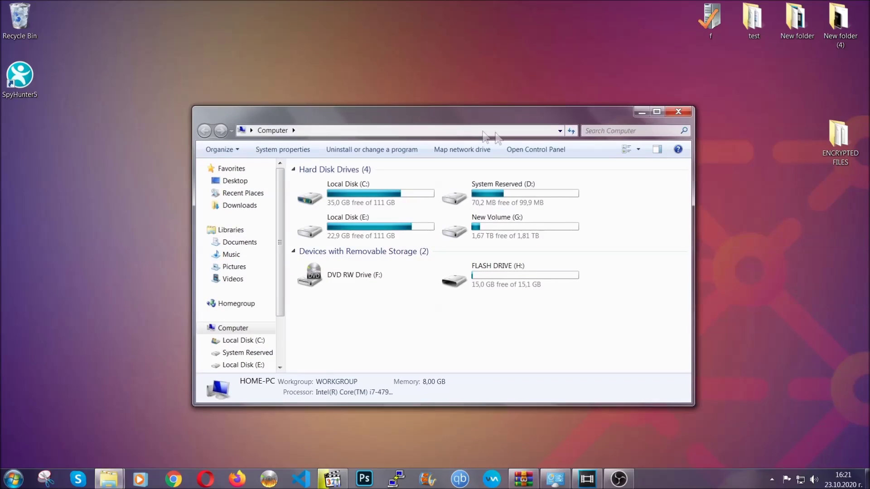
pyautogui.click(593, 131)
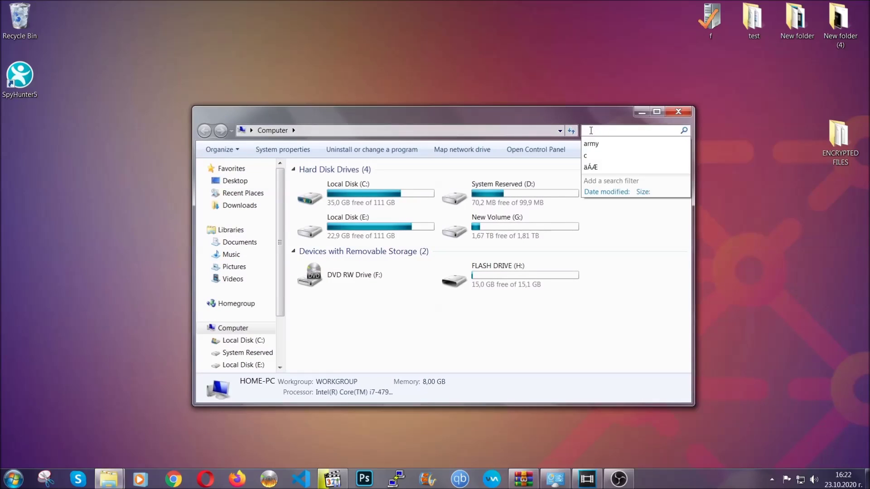
pyautogui.write('fileextension')
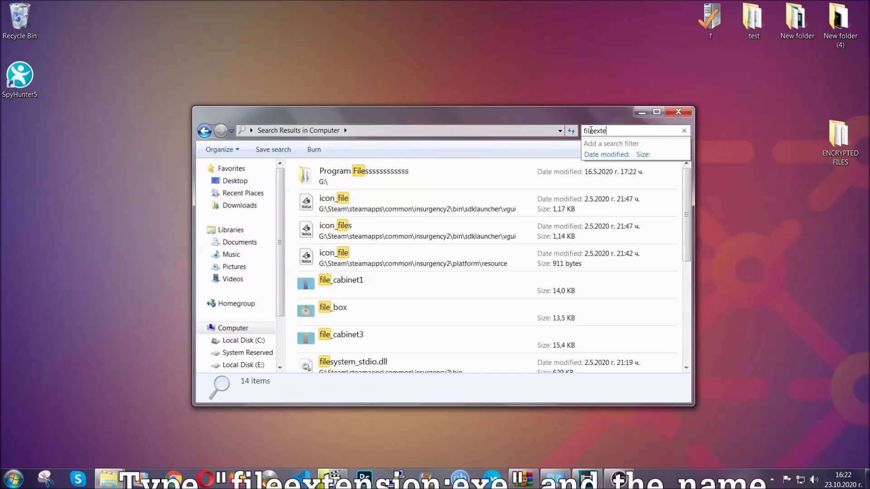
pyautogui.write(':exe Exa')
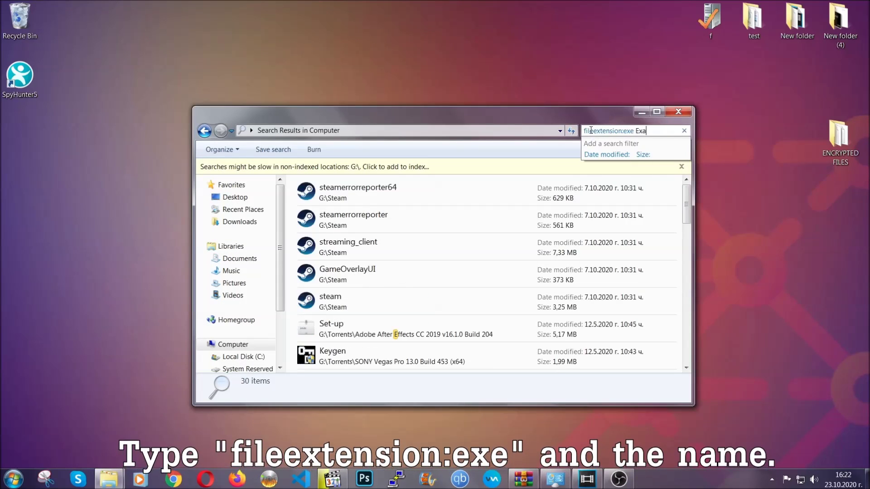
pyautogui.write('mple ')
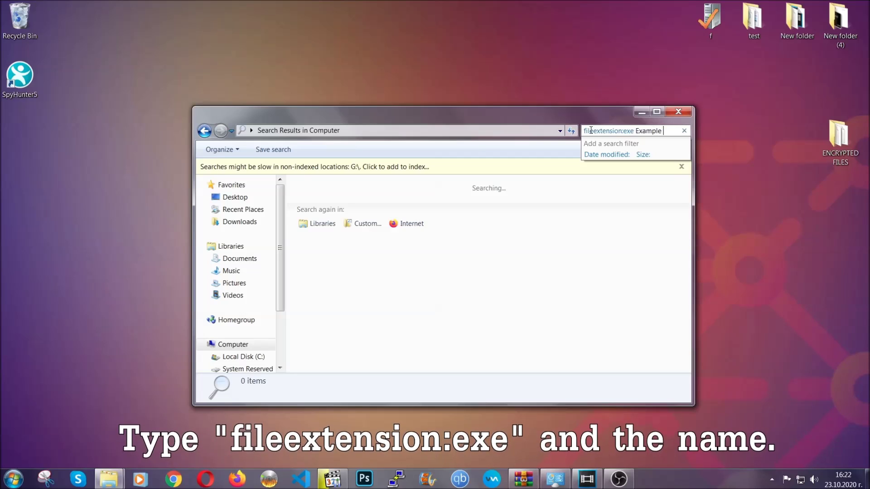
pyautogui.write('Virus Name')
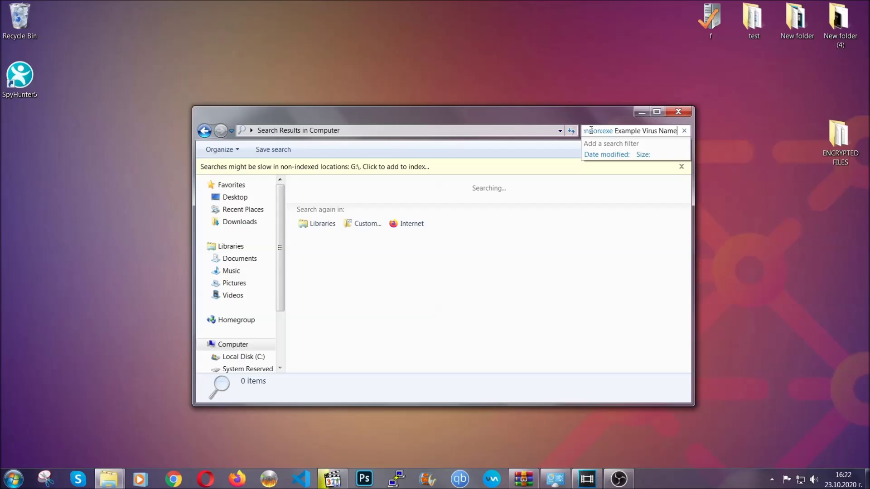
pyautogui.press('Return')
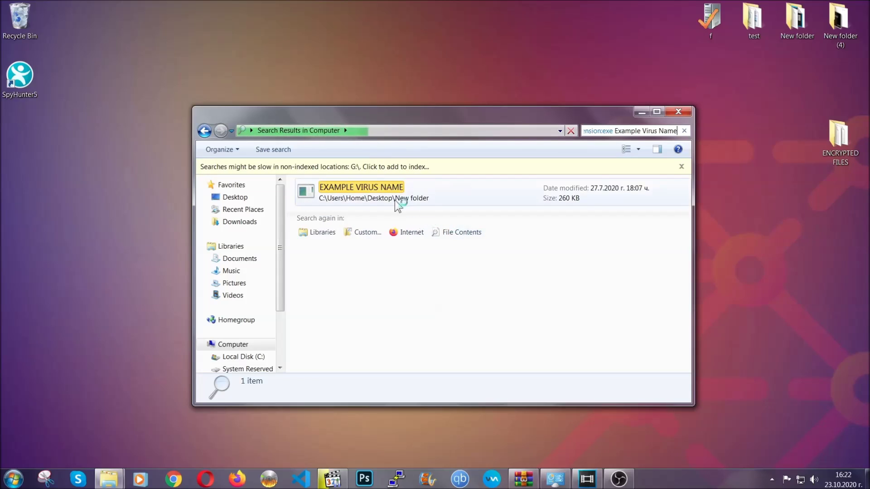
# - Delete the found EXAMPLE VIRUS NAME application to the Recycle Bin and close the search results window
pyautogui.click(380, 183)
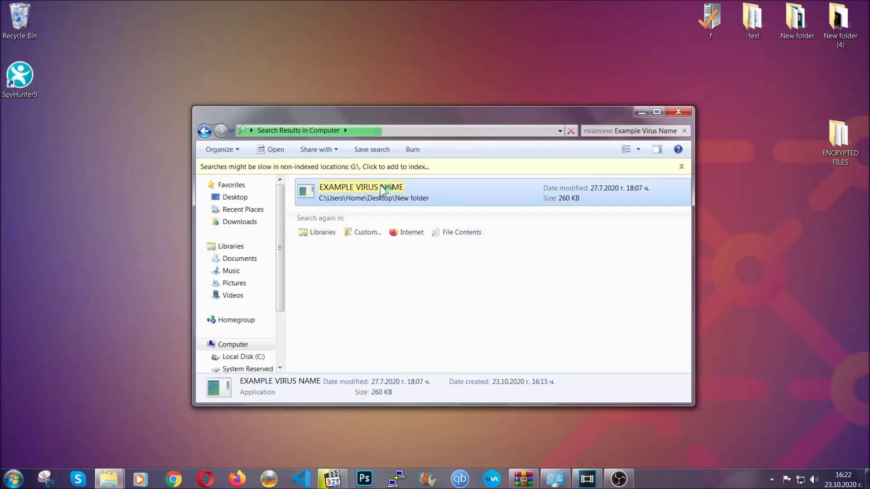
pyautogui.rightClick(380, 186)
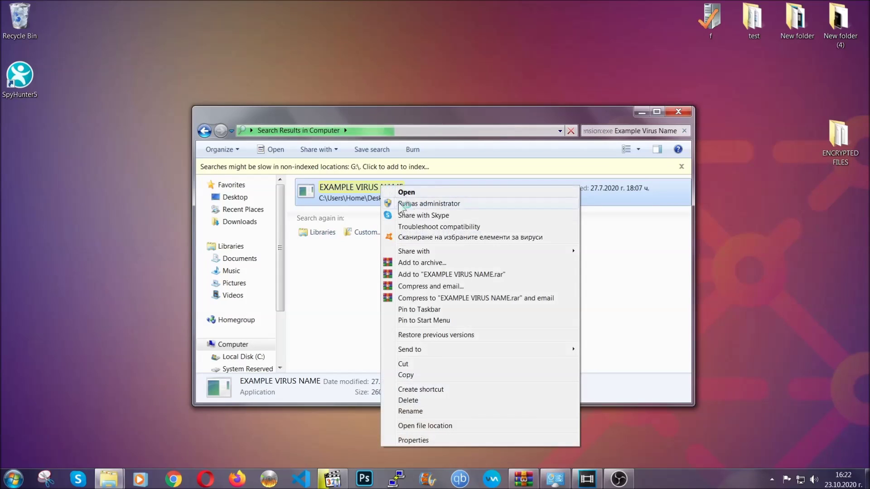
pyautogui.click(420, 401)
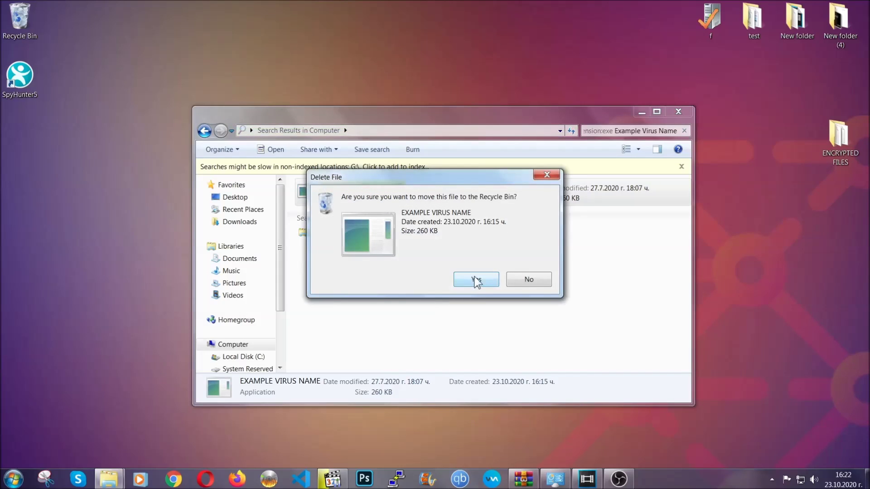
pyautogui.click(476, 281)
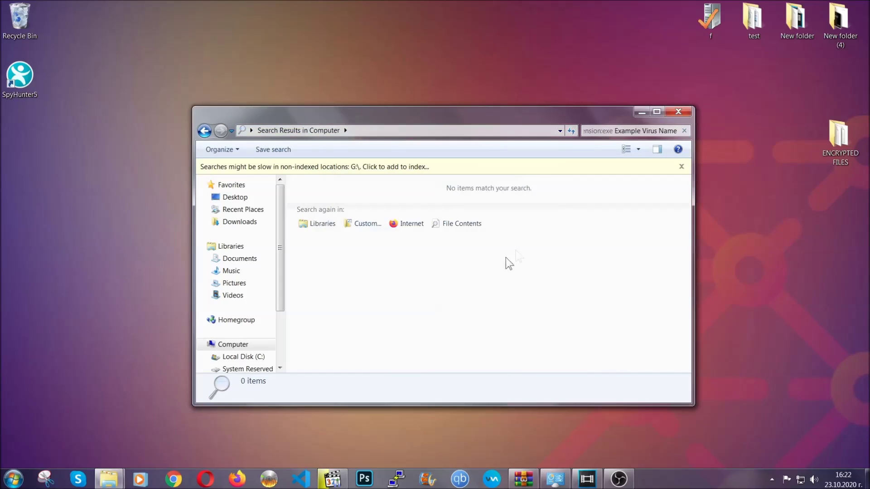
pyautogui.click(678, 110)
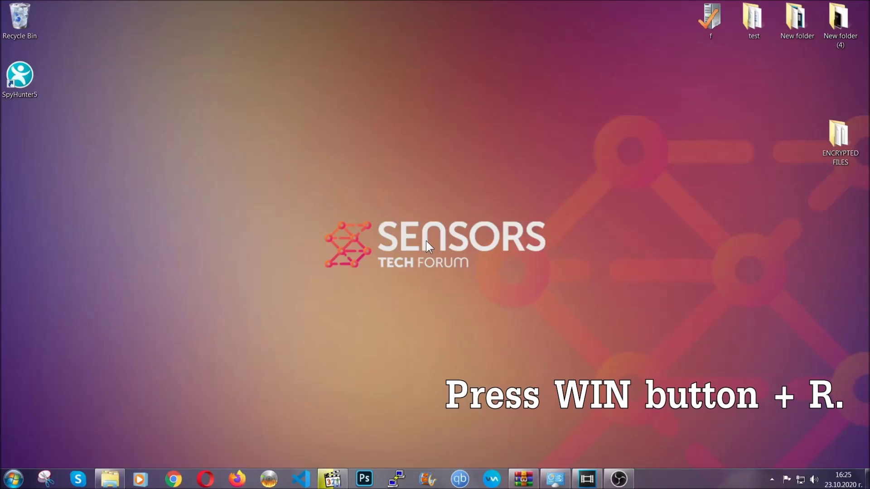
# - Launch the Registry Editor by running the REGEDIT command
pyautogui.press('super+r')
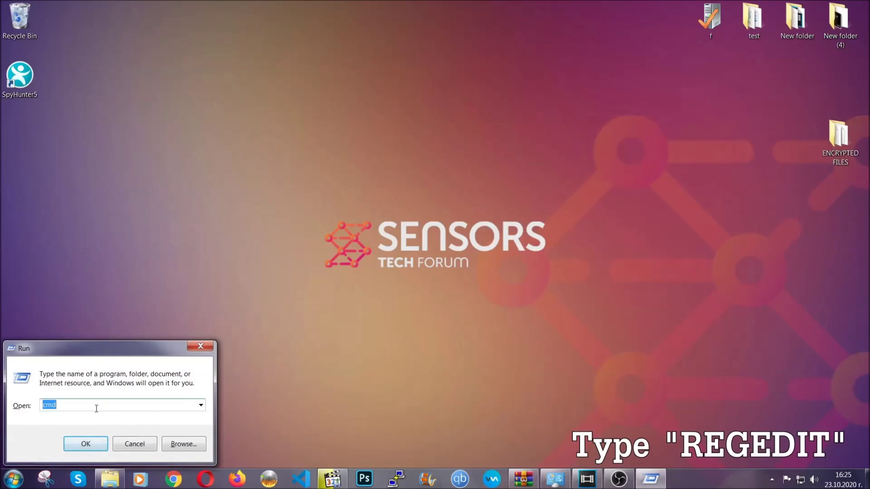
pyautogui.write('RE')
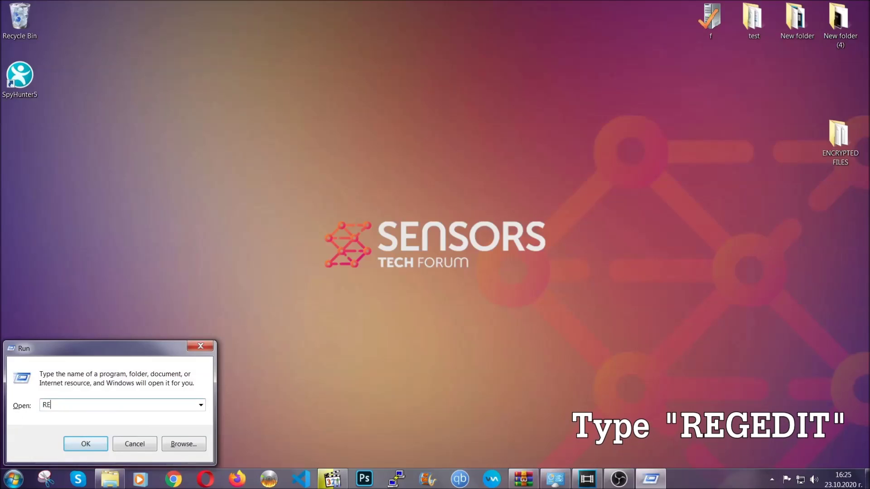
pyautogui.write('GEDIT')
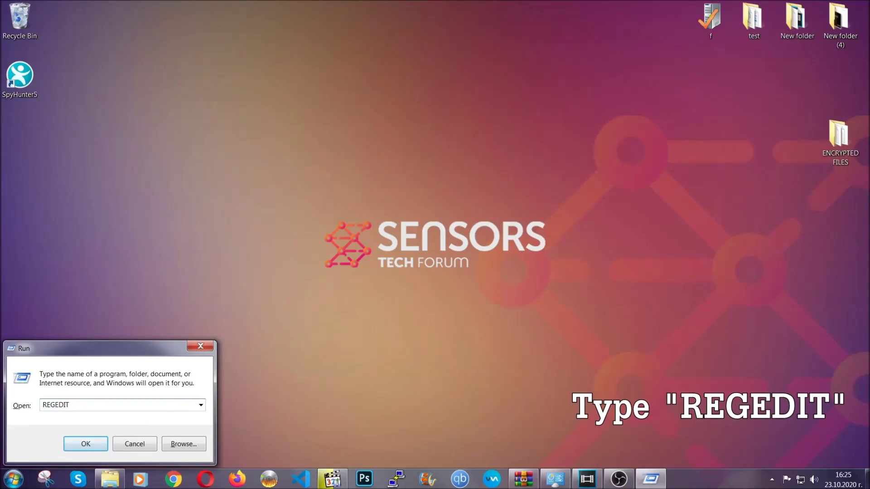
pyautogui.click(75, 447)
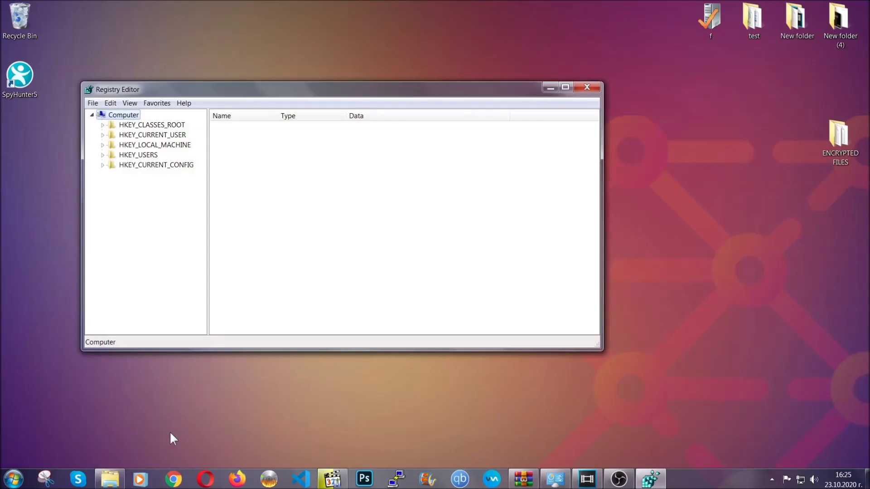
# - Export the entire registry to the Desktop as a registration file named BACKUP
pyautogui.click(93, 104)
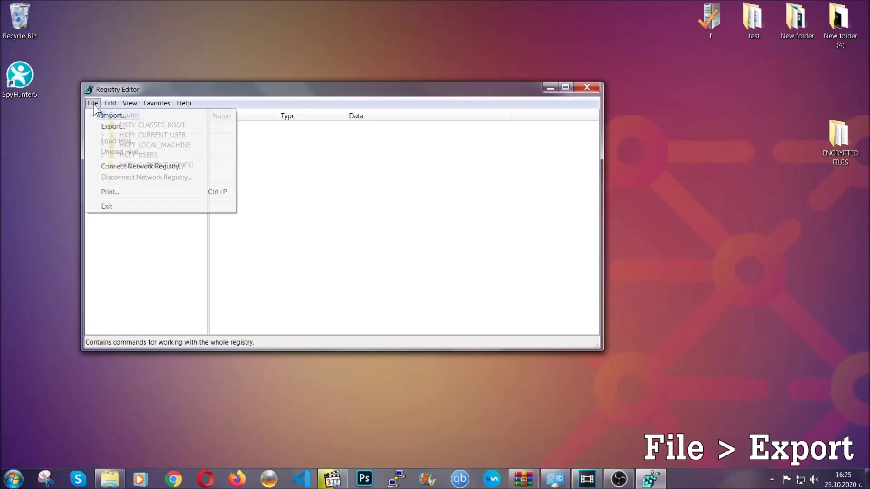
pyautogui.click(113, 126)
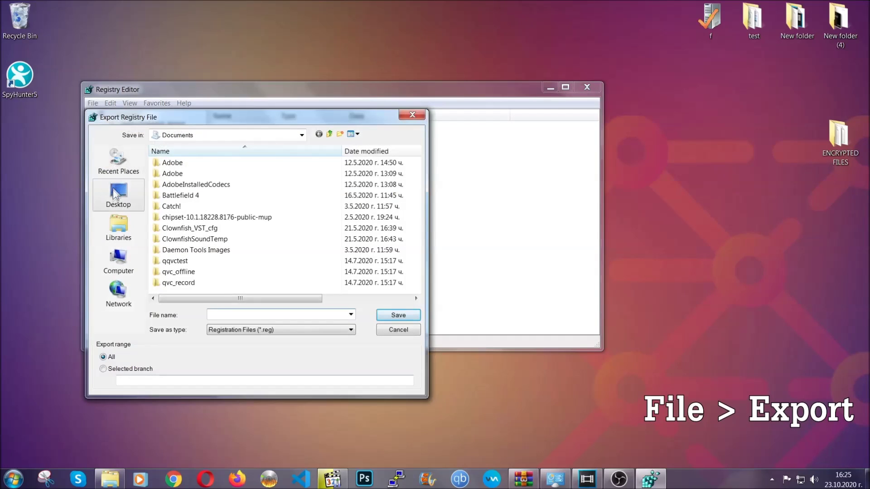
pyautogui.click(114, 192)
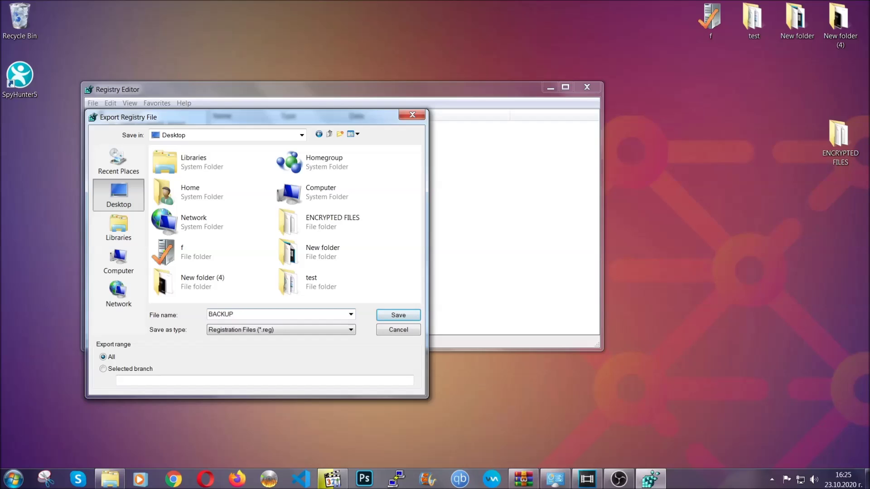
pyautogui.click(393, 316)
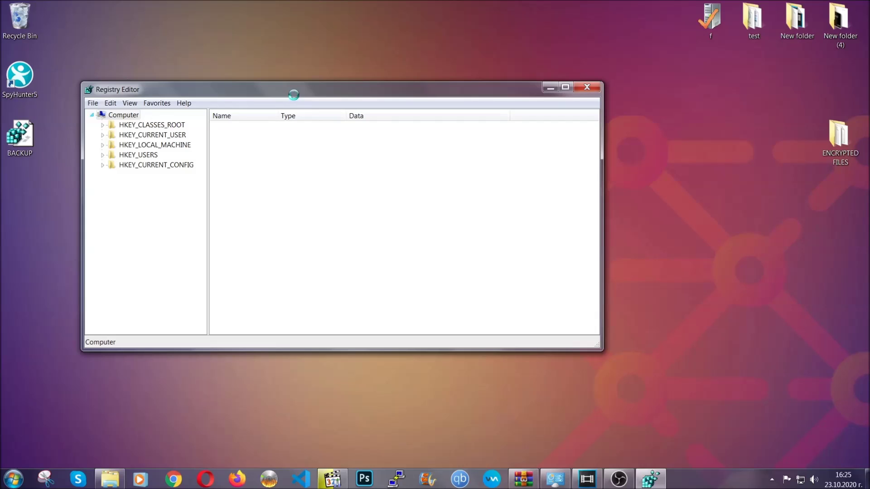
pyautogui.moveTo(294, 95); pyautogui.dragTo(379, 122)
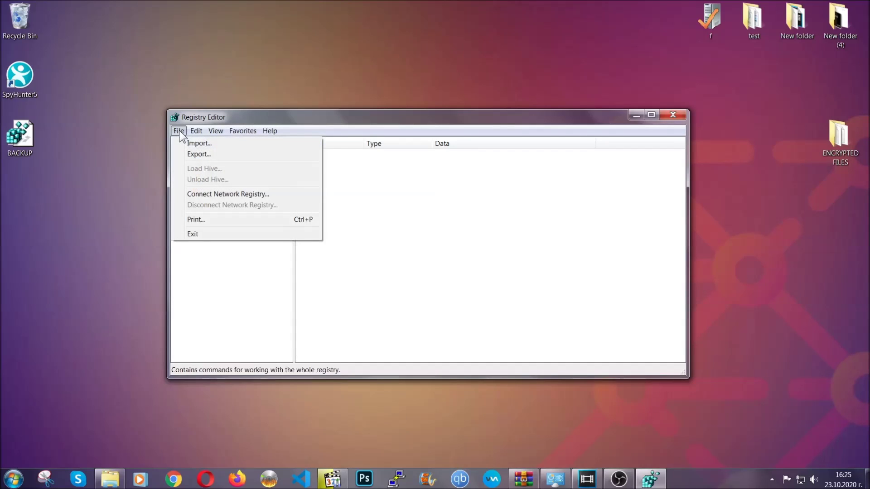
pyautogui.click(179, 130)
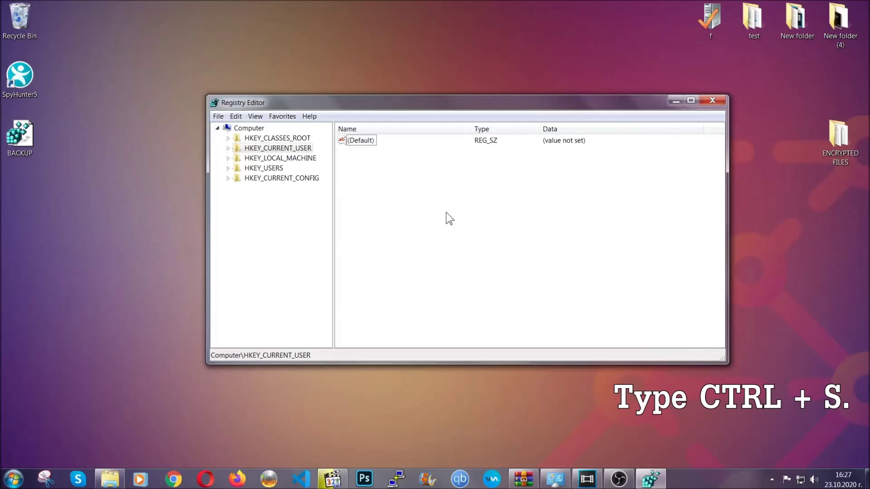
# - Search the registry keys under HKEY_CURRENT_USER for "RunOnce"
pyautogui.hotkey('ctrl', 'f')
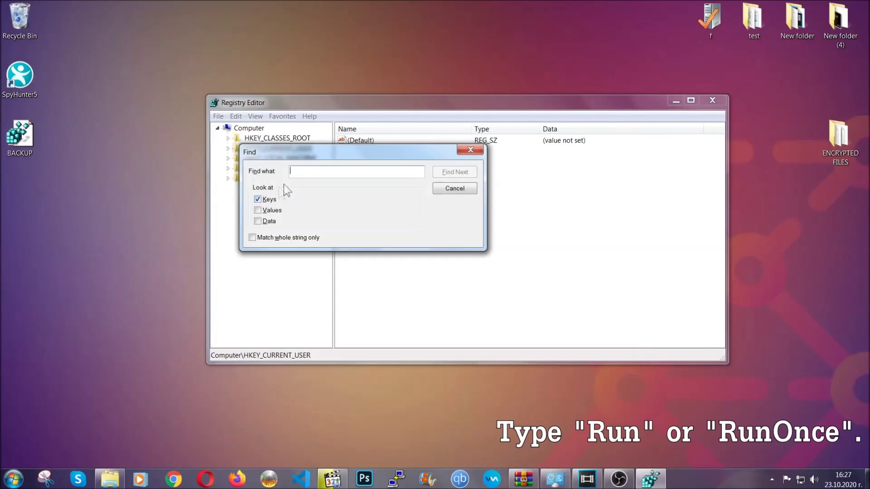
pyautogui.write('Ru')
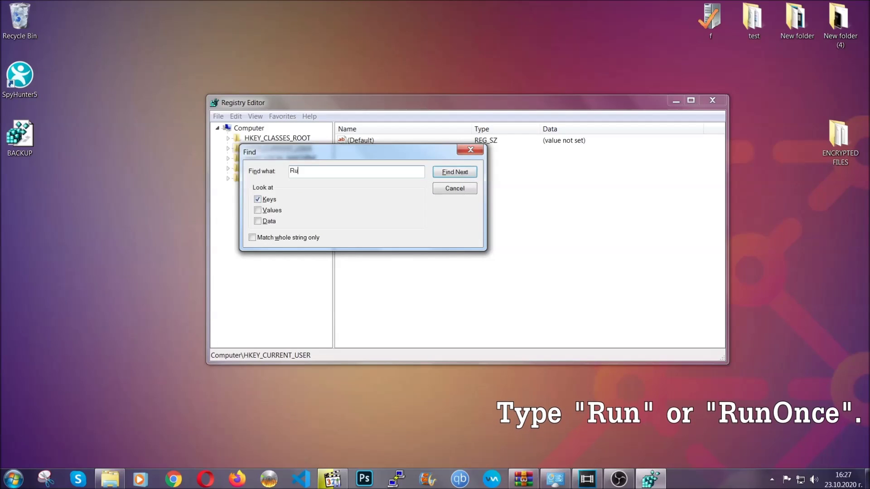
pyautogui.write('nOnce')
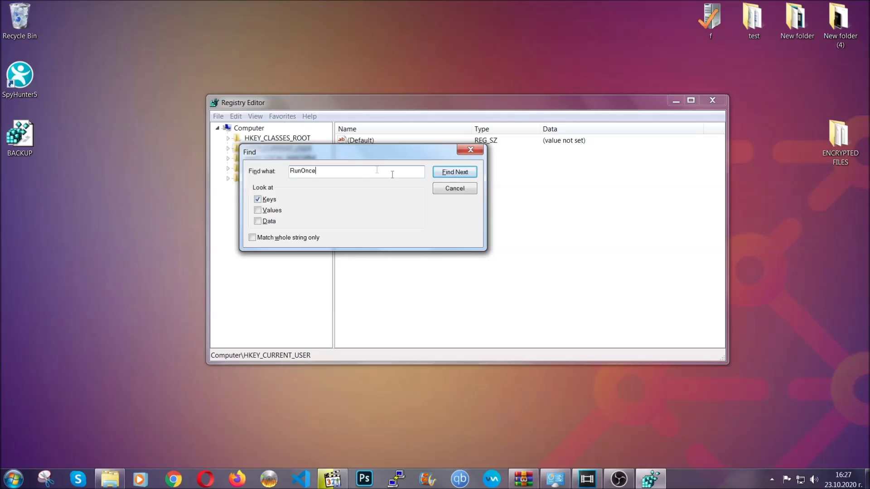
pyautogui.click(464, 174)
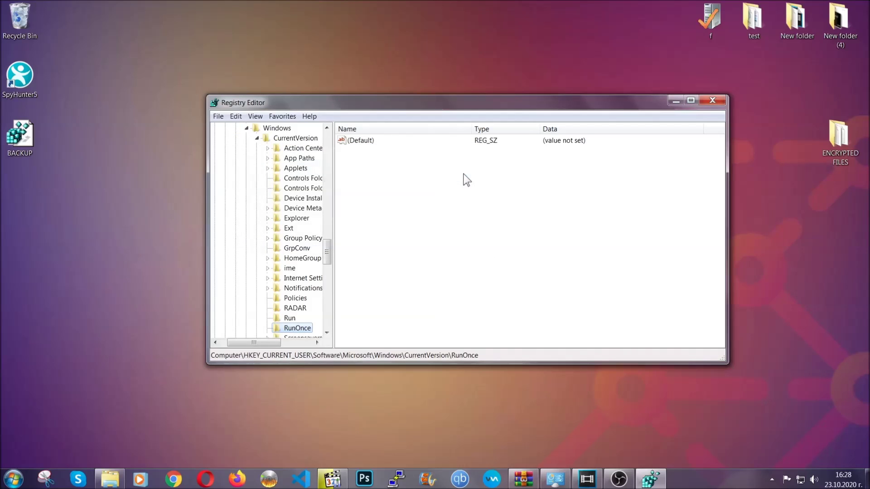
# - Permanently delete the THE VIRUS value from the Run key under CurrentVersion
pyautogui.moveTo(332, 252); pyautogui.dragTo(328, 260)
pyautogui.click(290, 218)
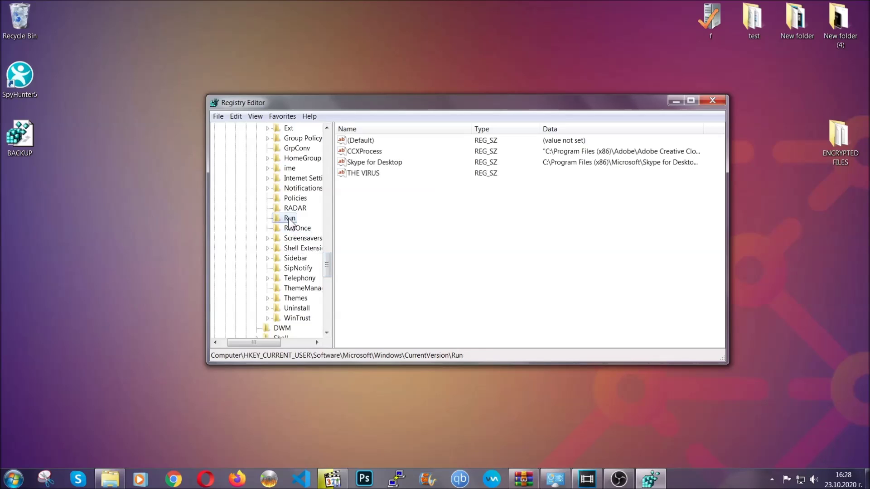
pyautogui.click(358, 175)
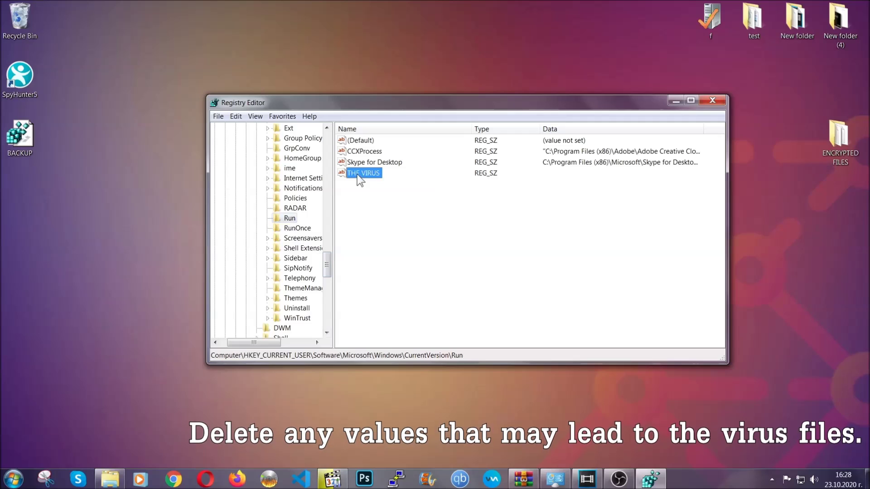
pyautogui.rightClick(357, 175)
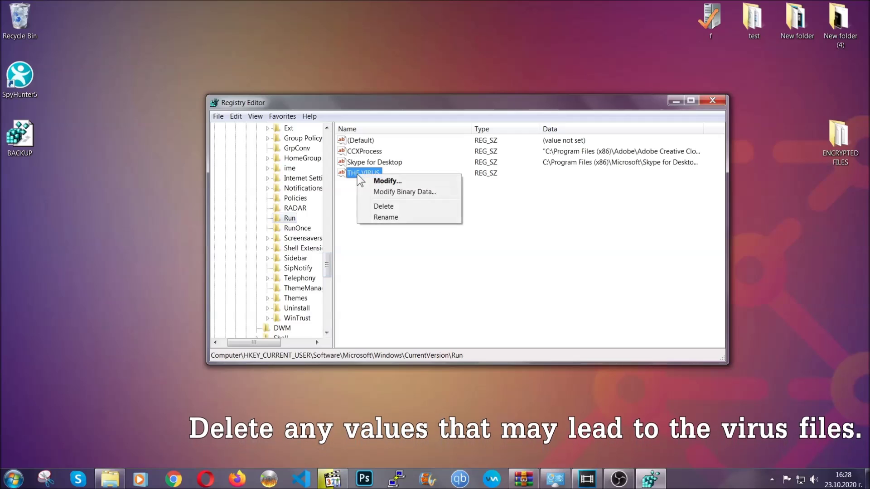
pyautogui.click(376, 206)
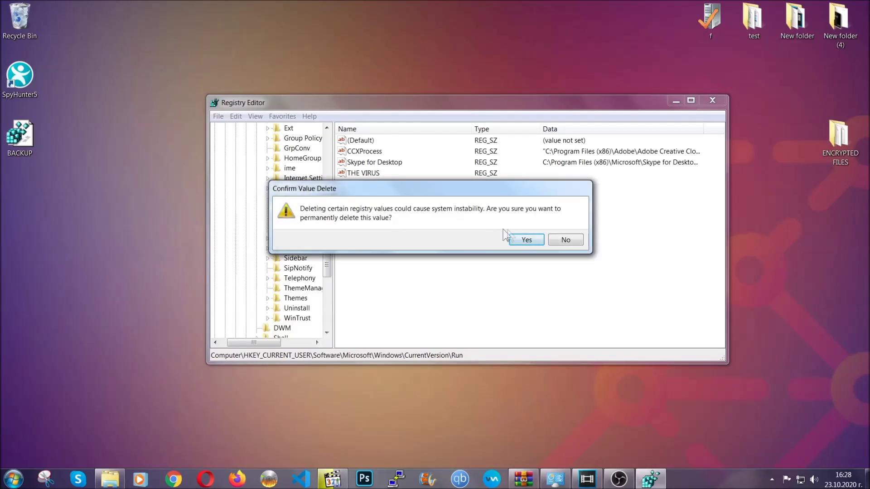
pyautogui.click(526, 240)
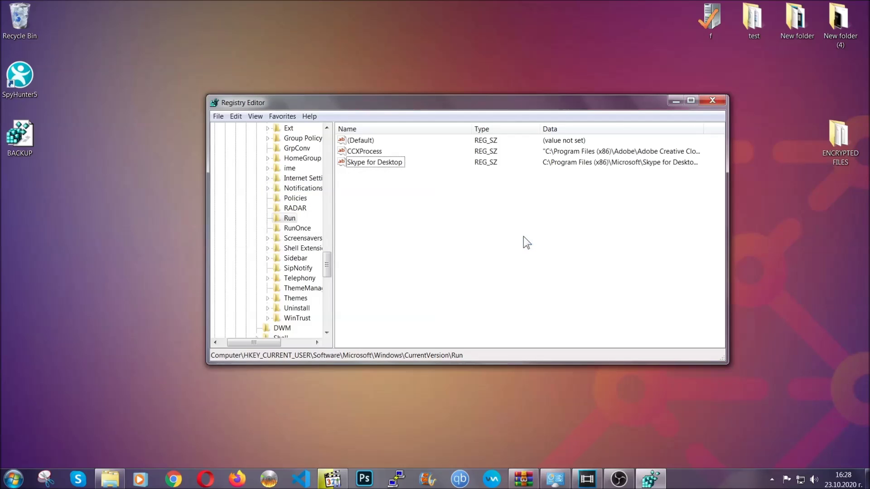